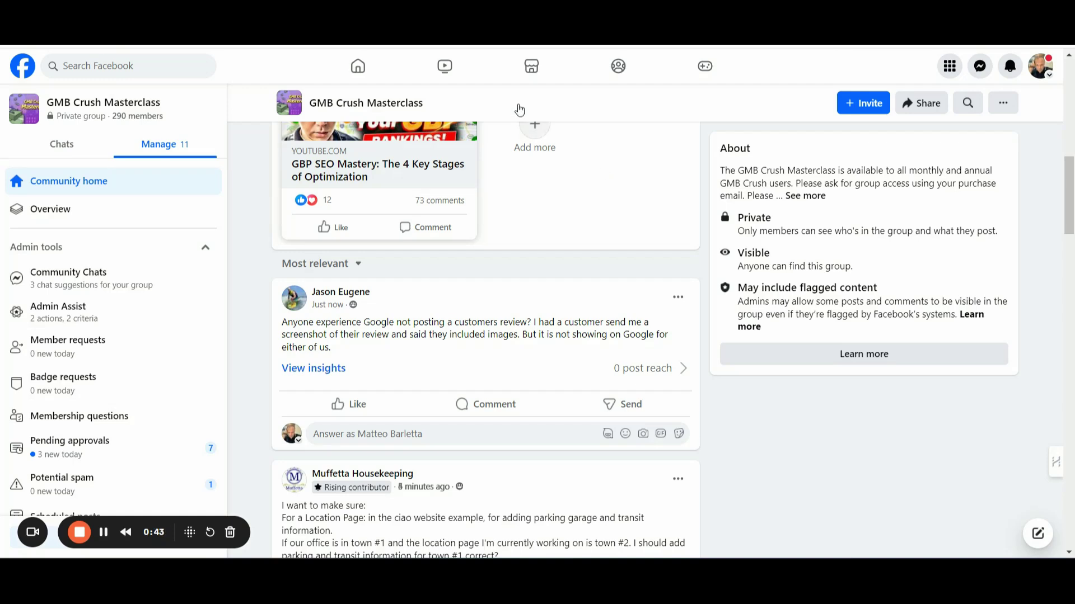
Step: Leave the Facebook group and bring up the GMB Crush audit's Reviews & Rating Gap table
{"action": "key", "text": "ctrl+Tab"}
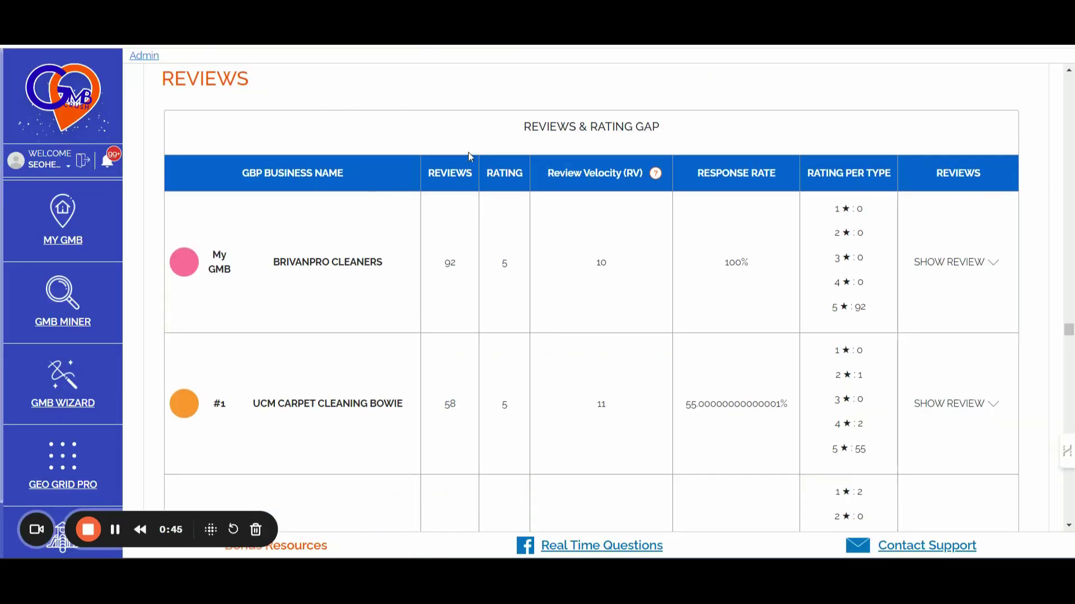
{"action": "scroll", "coordinate": [468, 152], "scroll_direction": "up", "scroll_amount": 3}
{"action": "scroll", "coordinate": [467, 152], "scroll_direction": "up", "scroll_amount": 5}
{"action": "scroll", "coordinate": [468, 152], "scroll_direction": "up", "scroll_amount": 5}
{"action": "scroll", "coordinate": [468, 156], "scroll_direction": "up", "scroll_amount": 5}
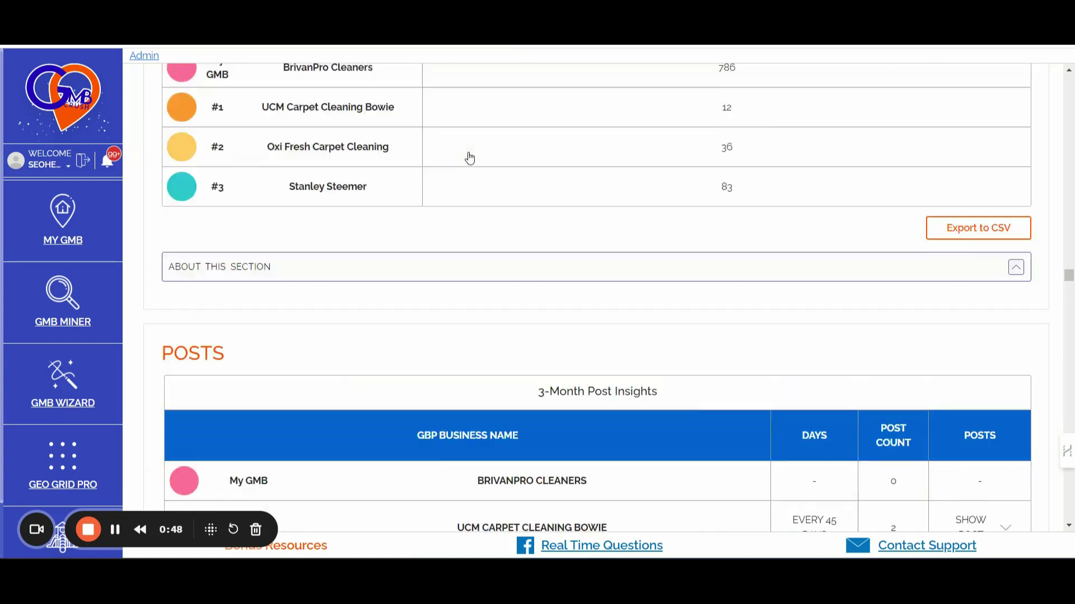
{"action": "scroll", "coordinate": [467, 156], "scroll_direction": "up", "scroll_amount": 5}
{"action": "scroll", "coordinate": [468, 156], "scroll_direction": "up", "scroll_amount": 5}
{"action": "scroll", "coordinate": [468, 156], "scroll_direction": "up", "scroll_amount": 5}
{"action": "scroll", "coordinate": [467, 156], "scroll_direction": "up", "scroll_amount": 5}
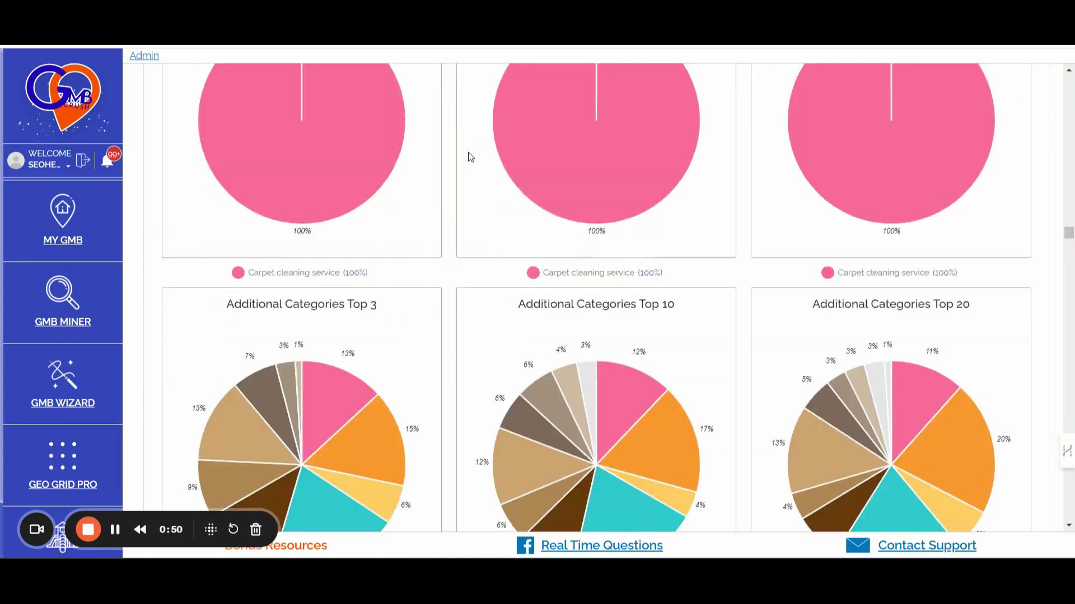
{"action": "scroll", "coordinate": [467, 156], "scroll_direction": "up", "scroll_amount": 5}
{"action": "scroll", "coordinate": [468, 157], "scroll_direction": "up", "scroll_amount": 5}
{"action": "scroll", "coordinate": [467, 157], "scroll_direction": "up", "scroll_amount": 3}
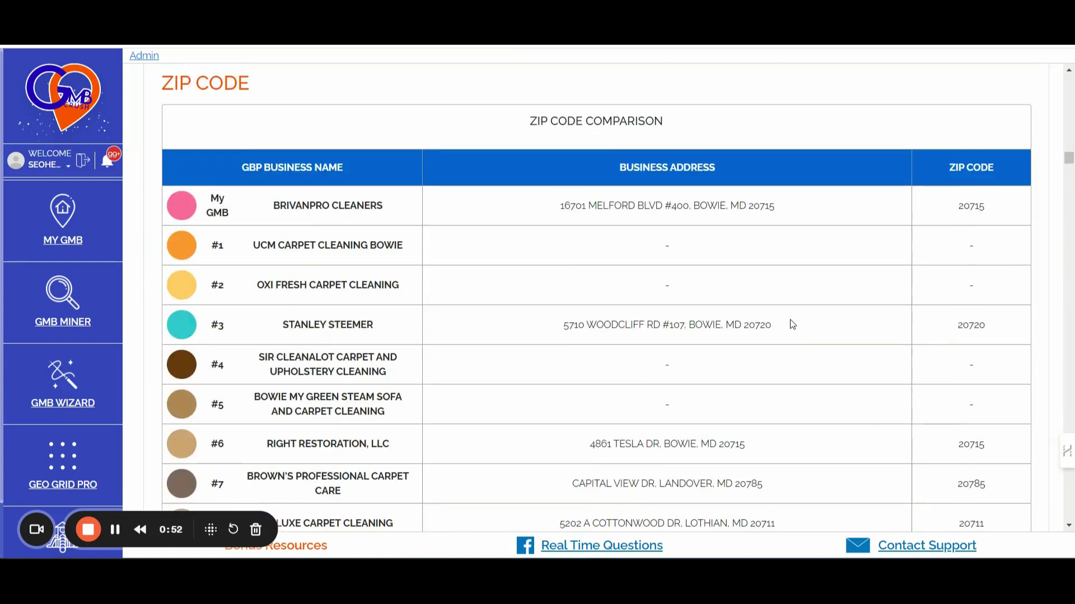
{"action": "scroll", "coordinate": [972, 348], "scroll_direction": "down", "scroll_amount": 5}
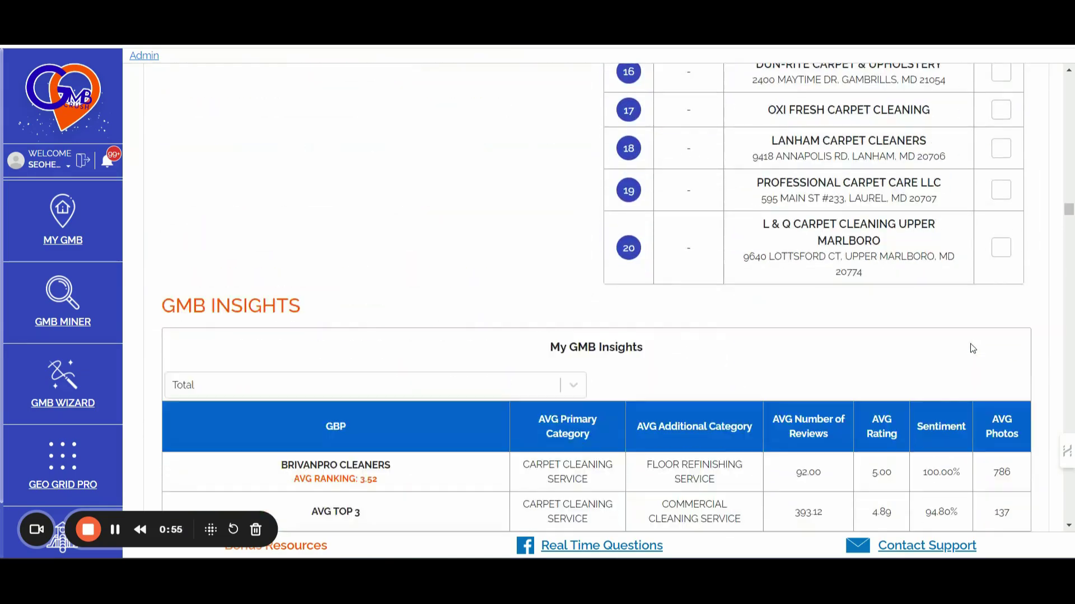
{"action": "scroll", "coordinate": [972, 347], "scroll_direction": "down", "scroll_amount": 5}
{"action": "scroll", "coordinate": [972, 348], "scroll_direction": "down", "scroll_amount": 5}
{"action": "scroll", "coordinate": [972, 348], "scroll_direction": "down", "scroll_amount": 5}
{"action": "scroll", "coordinate": [971, 348], "scroll_direction": "down", "scroll_amount": 5}
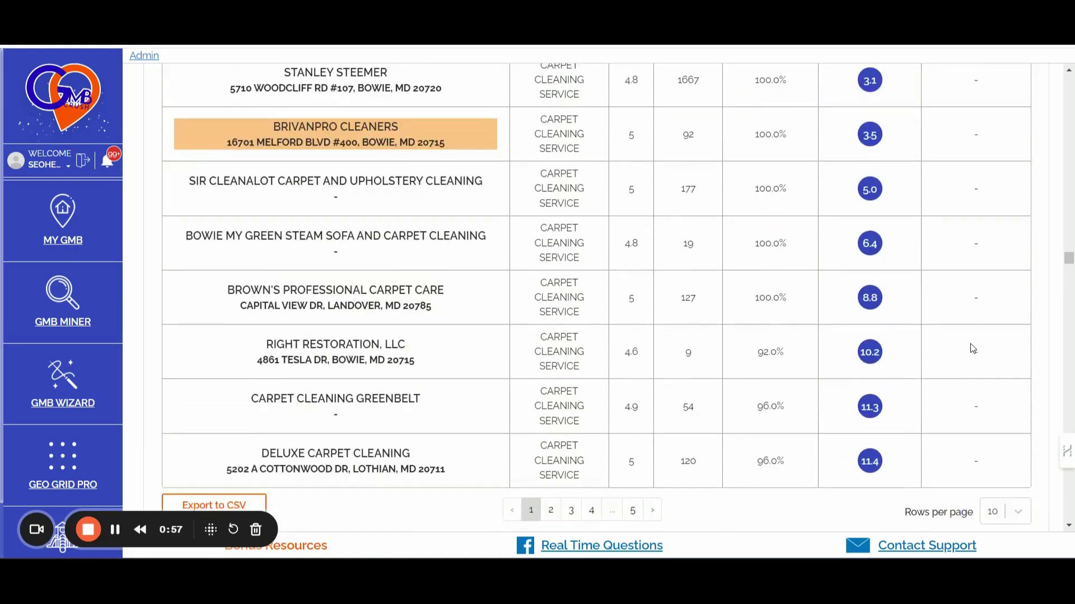
{"action": "scroll", "coordinate": [971, 348], "scroll_direction": "down", "scroll_amount": 5}
{"action": "scroll", "coordinate": [972, 347], "scroll_direction": "down", "scroll_amount": 5}
{"action": "scroll", "coordinate": [971, 347], "scroll_direction": "down", "scroll_amount": 4}
{"action": "scroll", "coordinate": [971, 347], "scroll_direction": "down", "scroll_amount": 5}
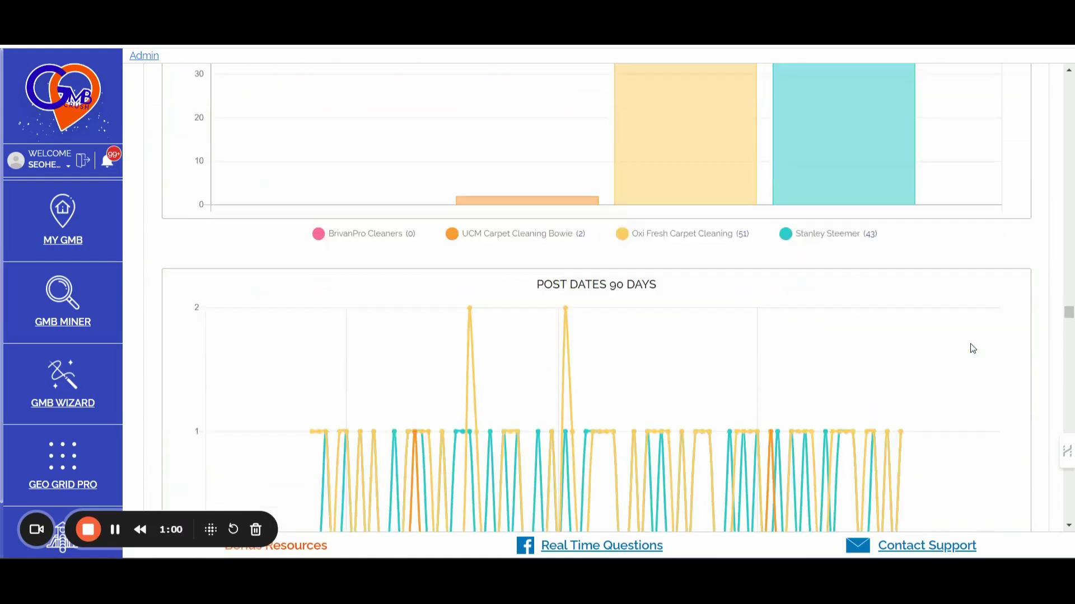
{"action": "scroll", "coordinate": [972, 348], "scroll_direction": "down", "scroll_amount": 5}
{"action": "scroll", "coordinate": [971, 348], "scroll_direction": "down", "scroll_amount": 3}
{"action": "scroll", "coordinate": [972, 348], "scroll_direction": "down", "scroll_amount": 1}
{"action": "scroll", "coordinate": [972, 348], "scroll_direction": "up", "scroll_amount": 1}
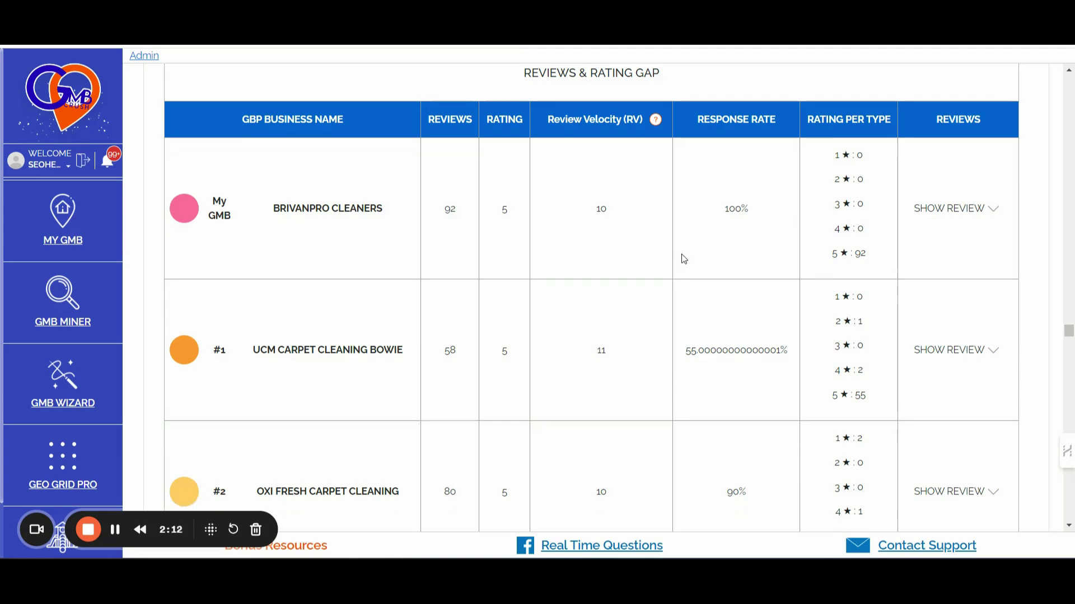
{"action": "scroll", "coordinate": [680, 256], "scroll_direction": "down", "scroll_amount": 3}
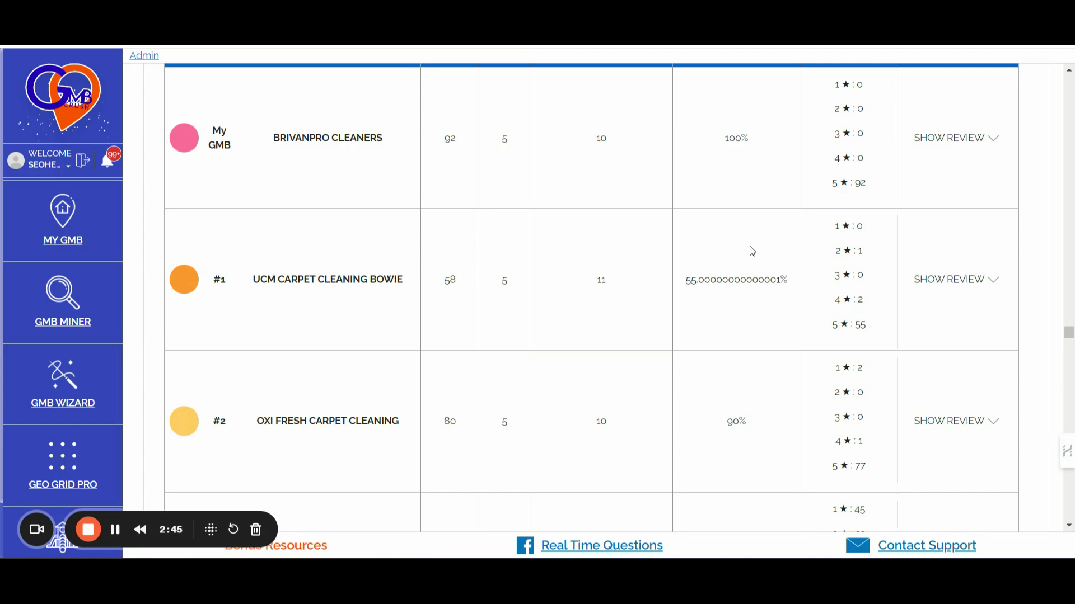
{"action": "scroll", "coordinate": [733, 263], "scroll_direction": "down", "scroll_amount": 3}
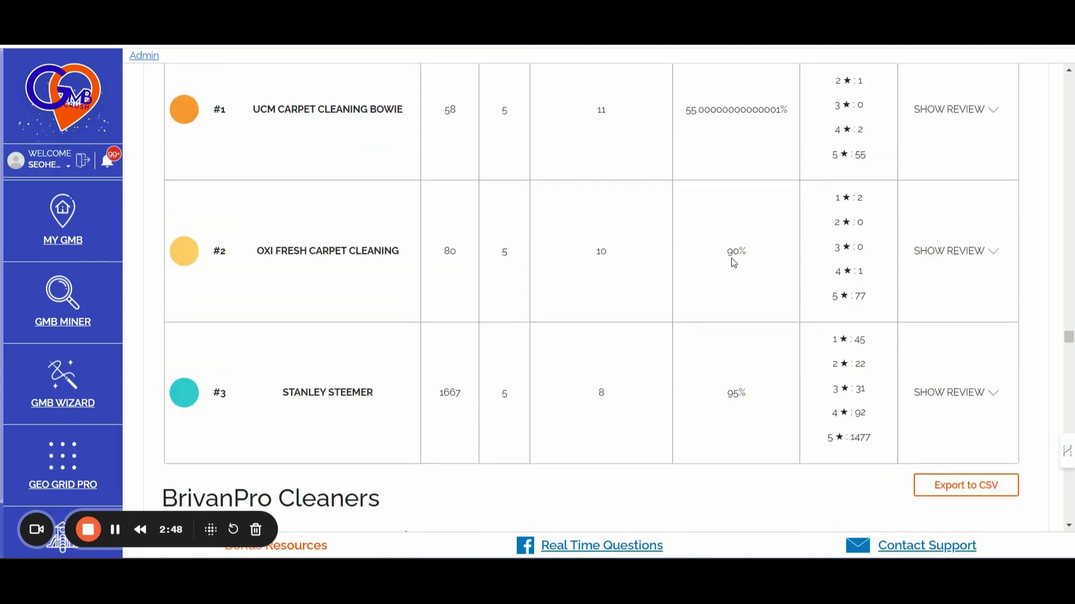
{"action": "scroll", "coordinate": [733, 263], "scroll_direction": "down", "scroll_amount": 3}
{"action": "scroll", "coordinate": [732, 263], "scroll_direction": "down", "scroll_amount": 2}
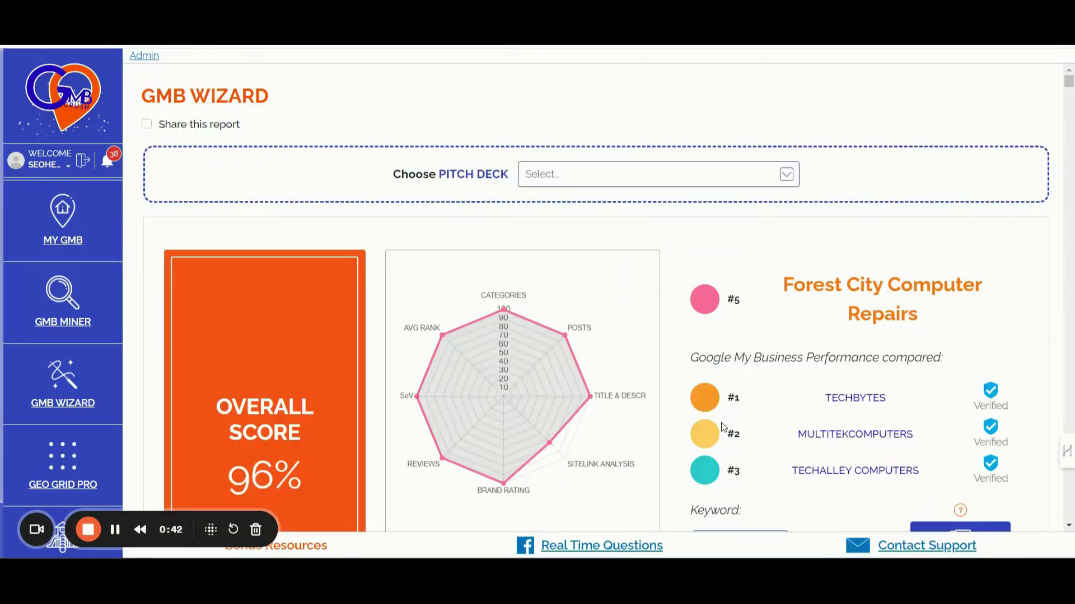
{"action": "scroll", "coordinate": [722, 426], "scroll_direction": "down", "scroll_amount": 2}
{"action": "scroll", "coordinate": [722, 425], "scroll_direction": "down", "scroll_amount": 4}
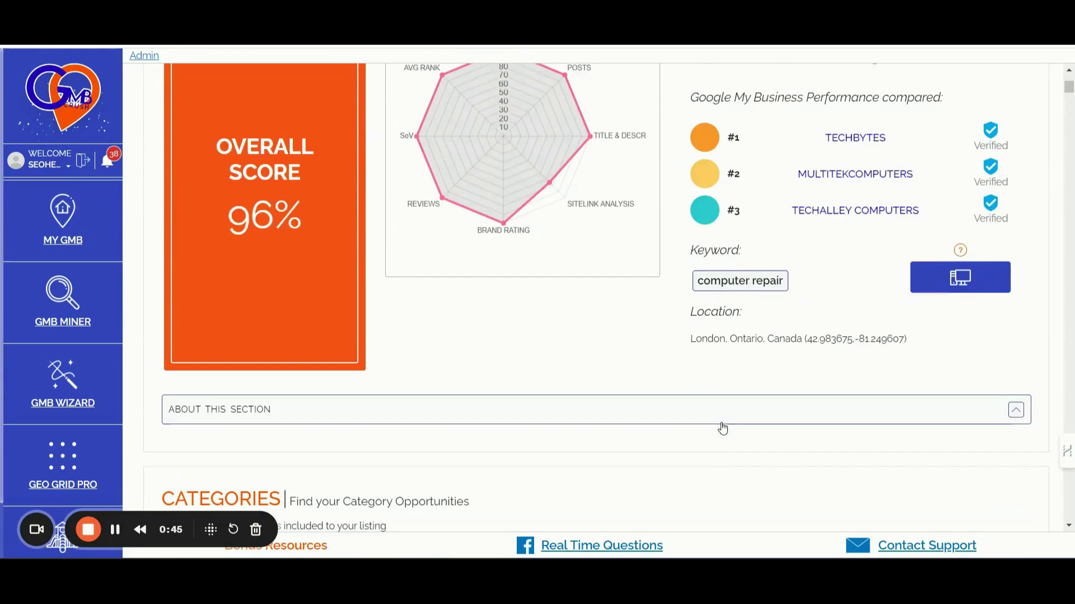
{"action": "scroll", "coordinate": [700, 435], "scroll_direction": "down", "scroll_amount": 2}
{"action": "scroll", "coordinate": [700, 434], "scroll_direction": "down", "scroll_amount": 2}
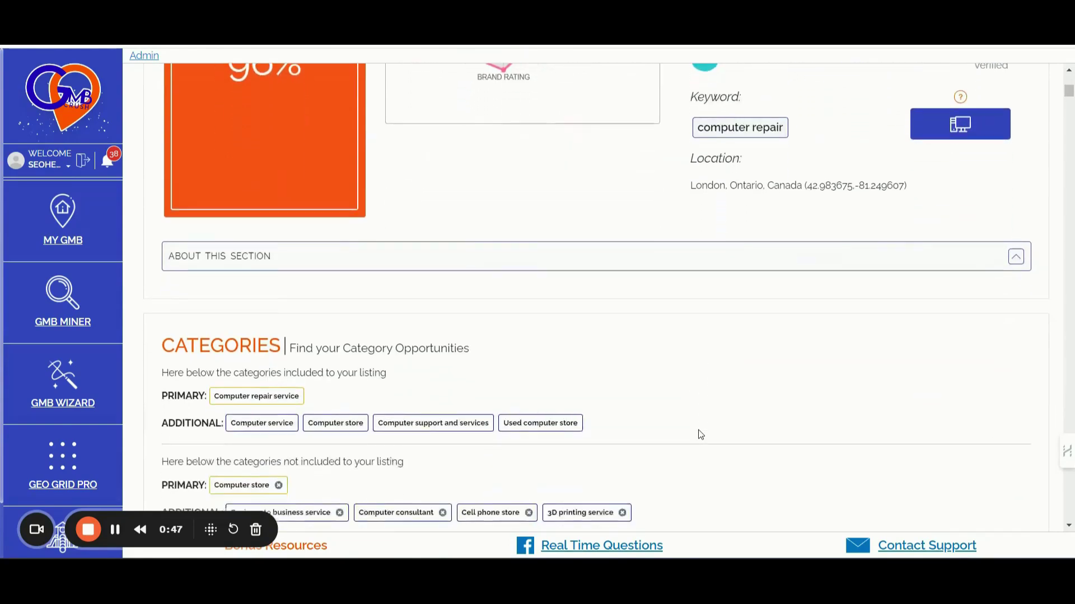
{"action": "scroll", "coordinate": [700, 434], "scroll_direction": "down", "scroll_amount": 3}
{"action": "scroll", "coordinate": [699, 435], "scroll_direction": "down", "scroll_amount": 3}
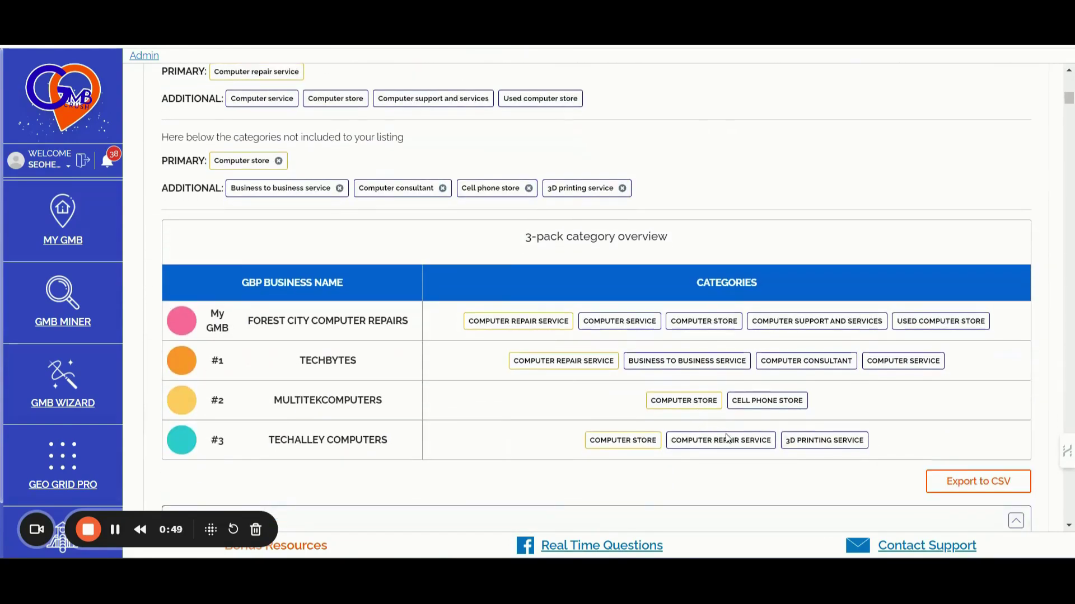
{"action": "scroll", "coordinate": [699, 433], "scroll_direction": "down", "scroll_amount": 2}
{"action": "scroll", "coordinate": [727, 439], "scroll_direction": "down", "scroll_amount": 3}
{"action": "scroll", "coordinate": [727, 439], "scroll_direction": "down", "scroll_amount": 2}
{"action": "scroll", "coordinate": [727, 438], "scroll_direction": "down", "scroll_amount": 2}
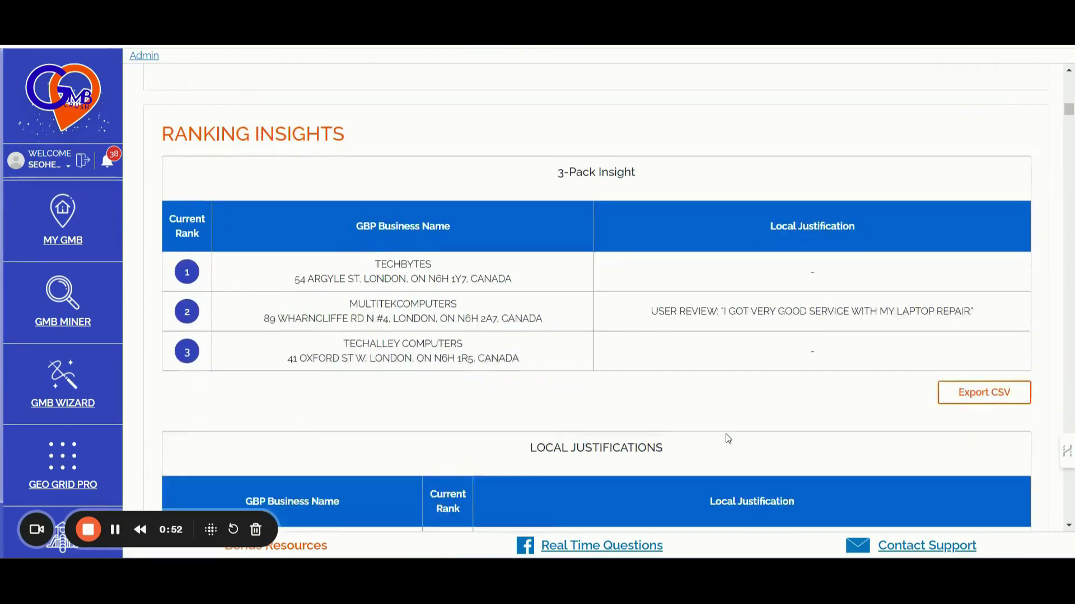
{"action": "scroll", "coordinate": [728, 439], "scroll_direction": "down", "scroll_amount": 3}
{"action": "scroll", "coordinate": [728, 439], "scroll_direction": "down", "scroll_amount": 2}
{"action": "scroll", "coordinate": [727, 438], "scroll_direction": "down", "scroll_amount": 2}
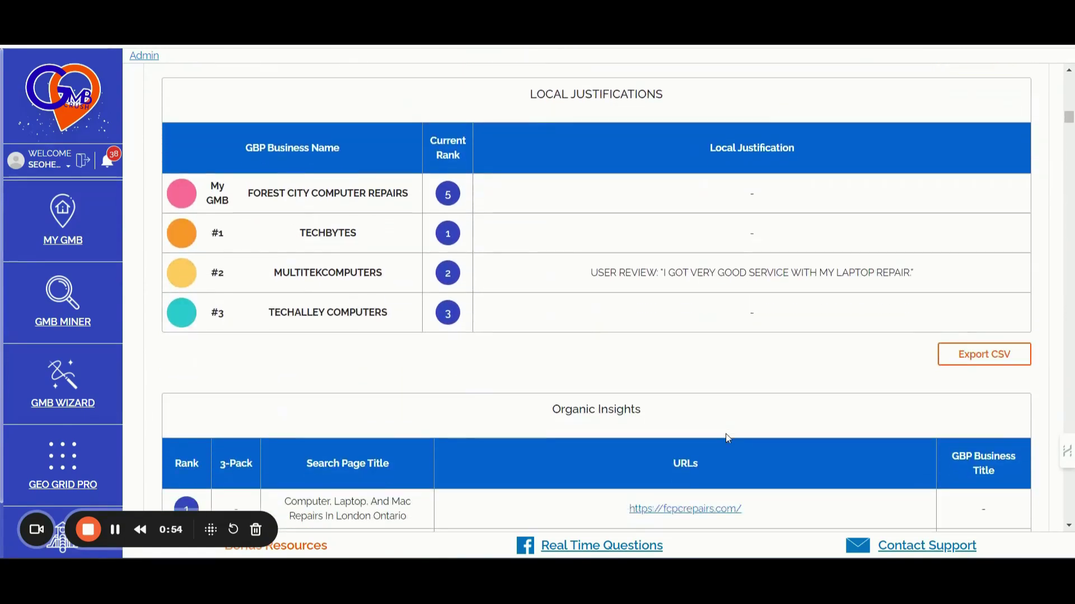
{"action": "scroll", "coordinate": [727, 438], "scroll_direction": "down", "scroll_amount": 2}
{"action": "scroll", "coordinate": [748, 439], "scroll_direction": "down", "scroll_amount": 2}
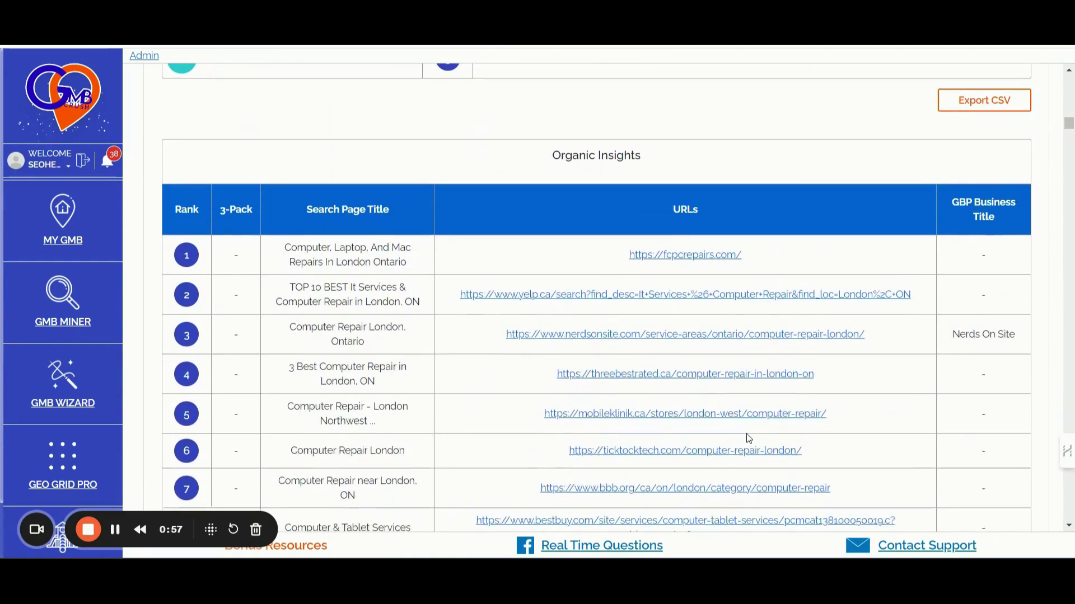
{"action": "scroll", "coordinate": [747, 438], "scroll_direction": "down", "scroll_amount": 1}
{"action": "scroll", "coordinate": [747, 439], "scroll_direction": "down", "scroll_amount": 1}
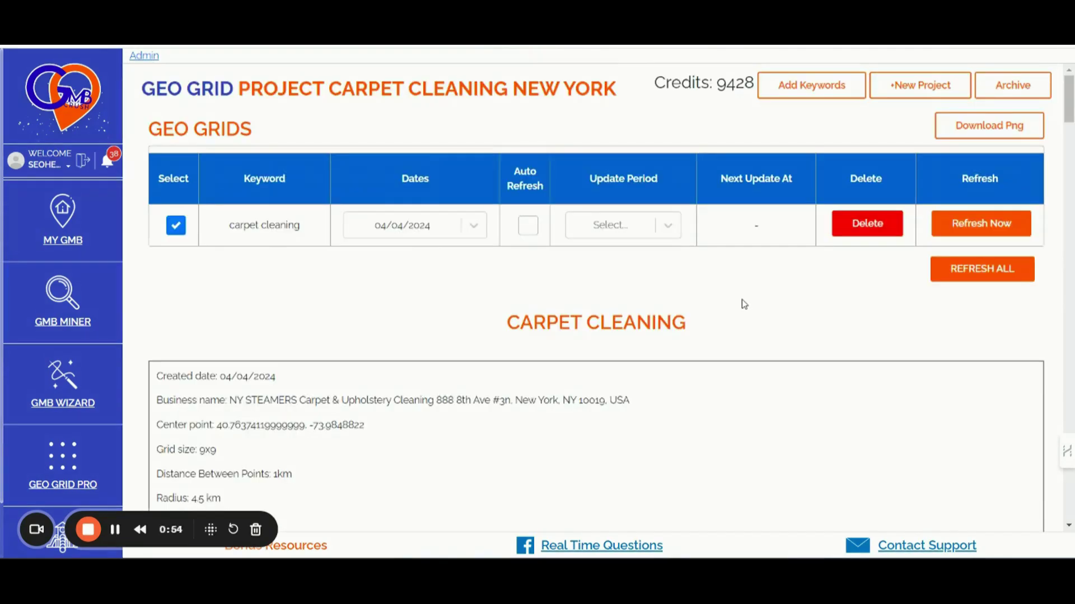
{"action": "scroll", "coordinate": [750, 305], "scroll_direction": "down", "scroll_amount": 5}
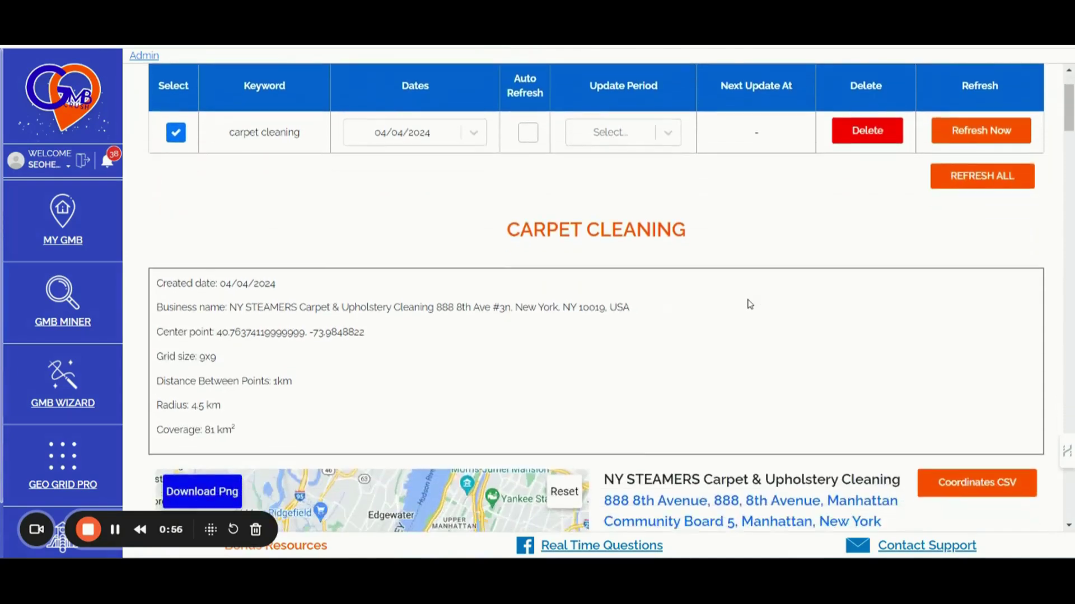
{"action": "scroll", "coordinate": [750, 304], "scroll_direction": "down", "scroll_amount": 2}
{"action": "scroll", "coordinate": [750, 304], "scroll_direction": "down", "scroll_amount": 2}
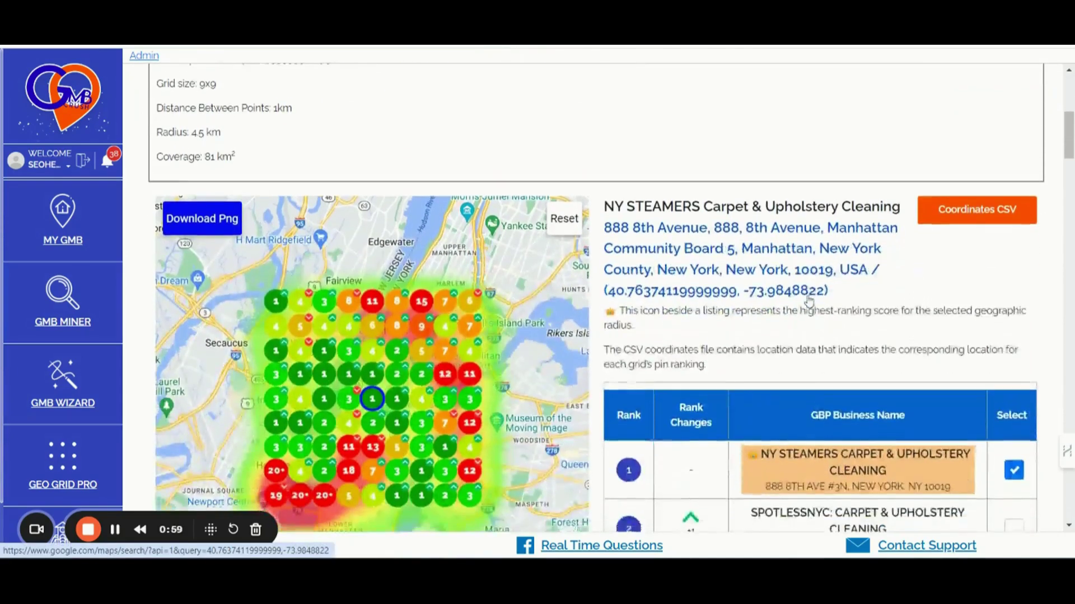
{"action": "scroll", "coordinate": [749, 305], "scroll_direction": "down", "scroll_amount": 2}
{"action": "scroll", "coordinate": [808, 296], "scroll_direction": "down", "scroll_amount": 1}
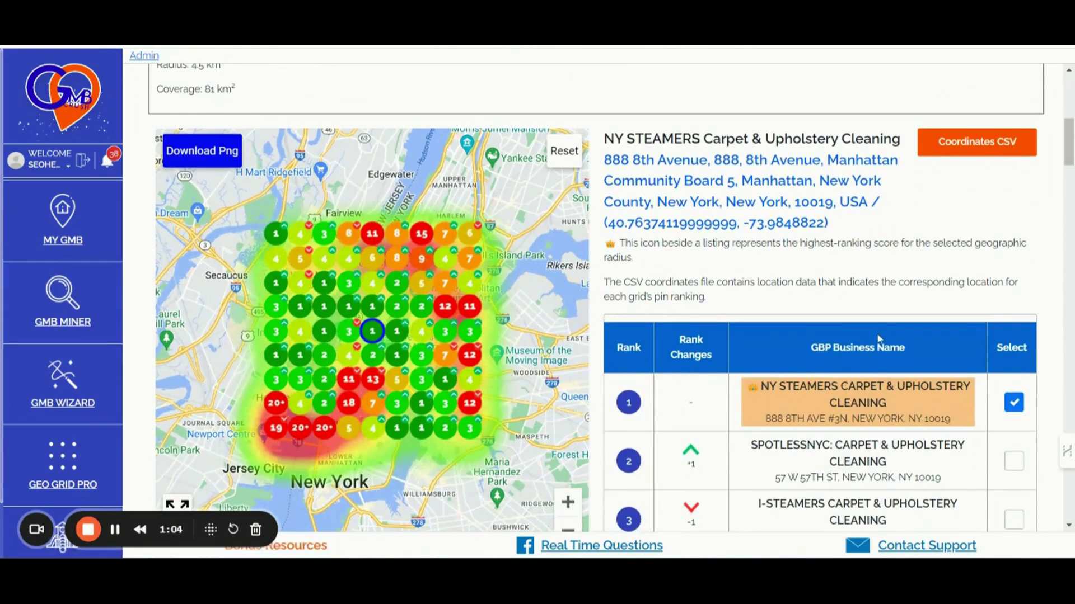
Step: Pass the grid-ranks spreadsheet and bring up the My GMB Behaviors Reports for Mar 1 – Apr 5, 2024
{"action": "key", "text": "alt+Tab"}
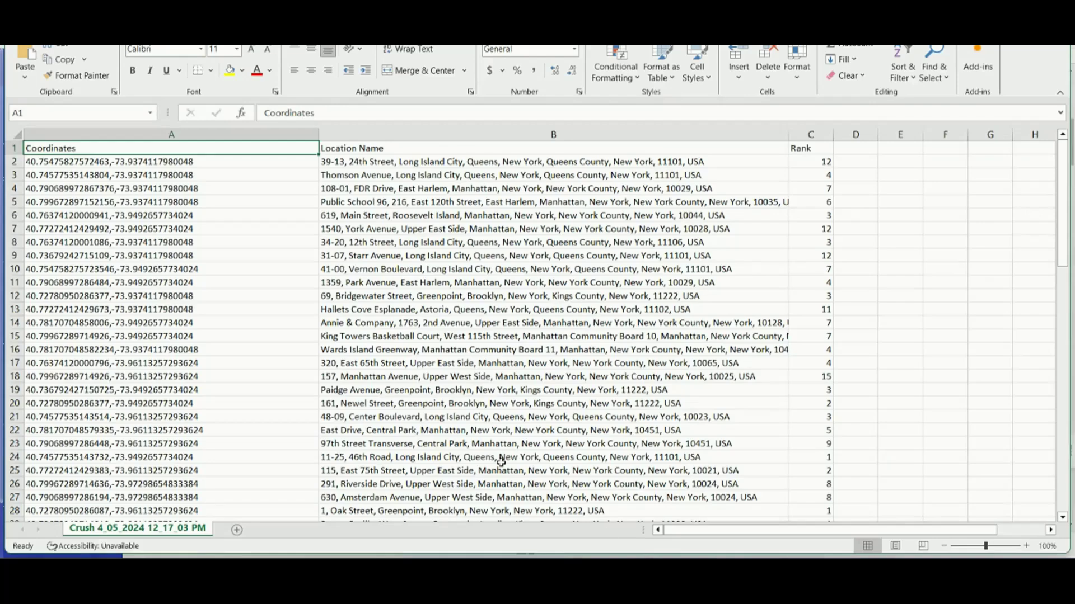
{"action": "key", "text": "alt+Tab"}
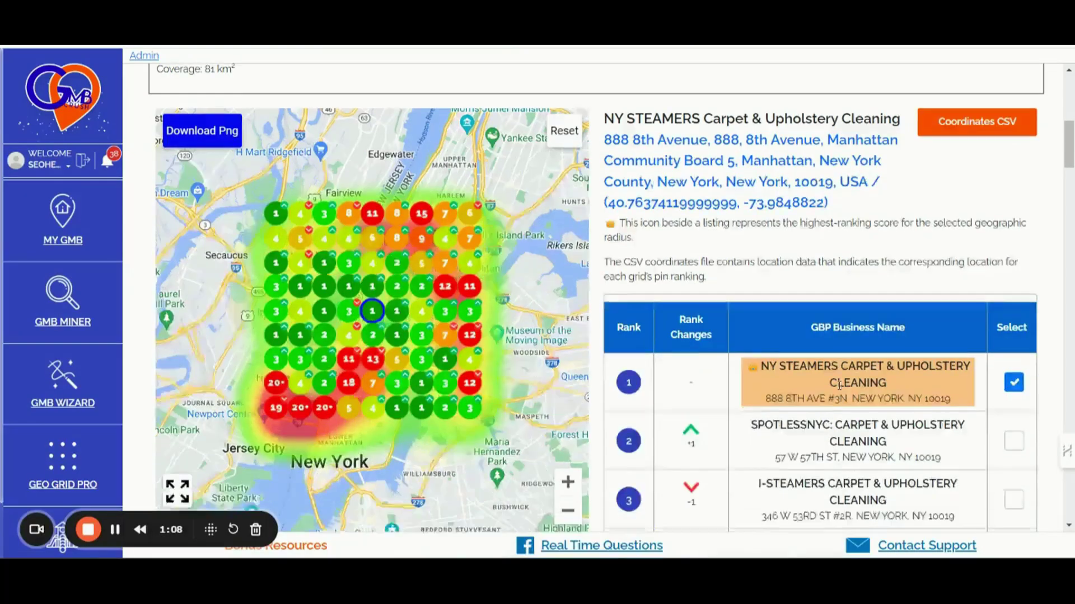
{"action": "left_click", "coordinate": [600, 504]}
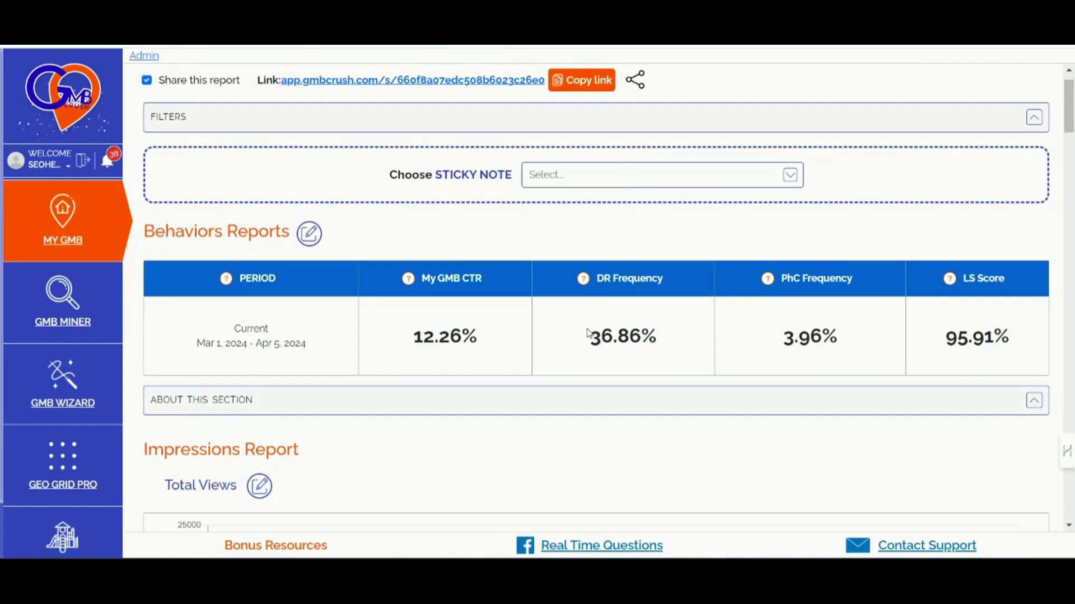
{"action": "scroll", "coordinate": [588, 333], "scroll_direction": "down", "scroll_amount": 1}
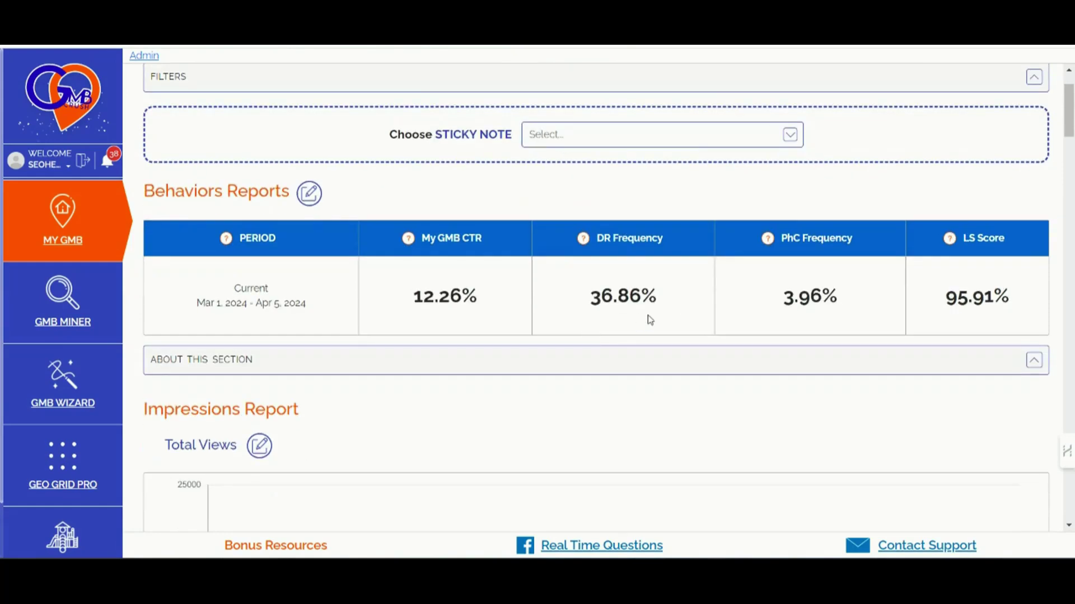
{"action": "scroll", "coordinate": [731, 327], "scroll_direction": "down", "scroll_amount": 3}
{"action": "scroll", "coordinate": [912, 323], "scroll_direction": "down", "scroll_amount": 3}
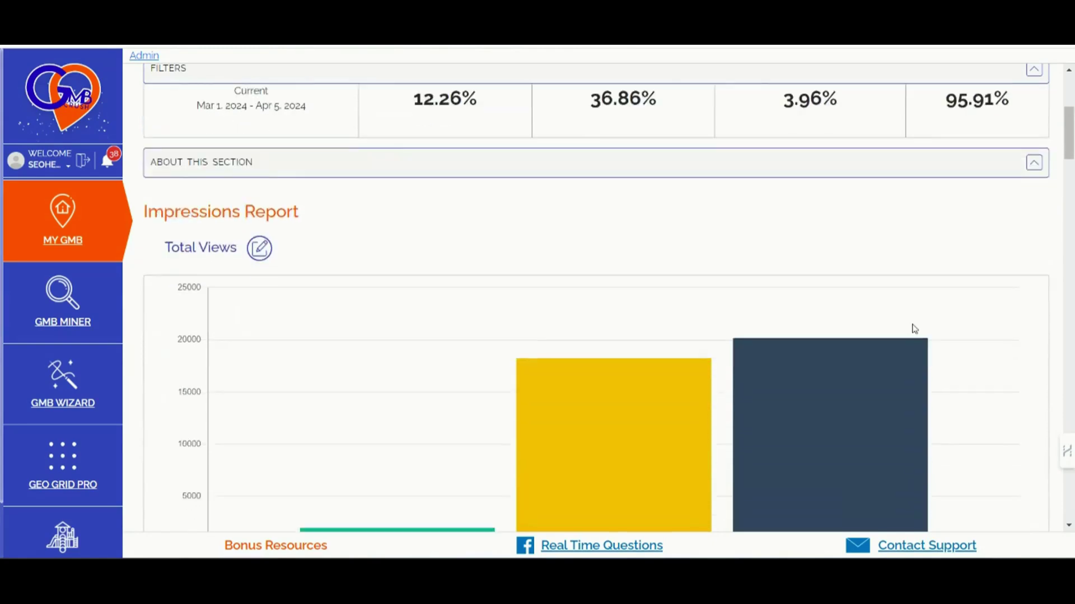
{"action": "scroll", "coordinate": [912, 323], "scroll_direction": "down", "scroll_amount": 3}
{"action": "scroll", "coordinate": [912, 323], "scroll_direction": "down", "scroll_amount": 3}
{"action": "scroll", "coordinate": [914, 328], "scroll_direction": "down", "scroll_amount": 3}
{"action": "scroll", "coordinate": [913, 328], "scroll_direction": "down", "scroll_amount": 4}
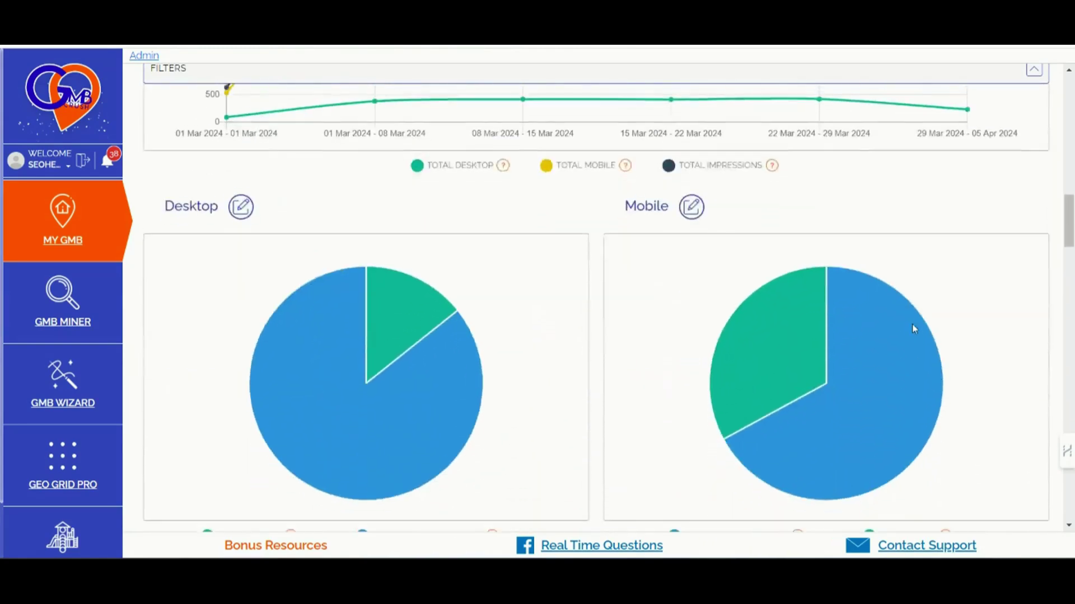
{"action": "scroll", "coordinate": [914, 329], "scroll_direction": "down", "scroll_amount": 4}
{"action": "scroll", "coordinate": [914, 328], "scroll_direction": "down", "scroll_amount": 4}
{"action": "scroll", "coordinate": [913, 329], "scroll_direction": "down", "scroll_amount": 4}
{"action": "scroll", "coordinate": [913, 329], "scroll_direction": "down", "scroll_amount": 4}
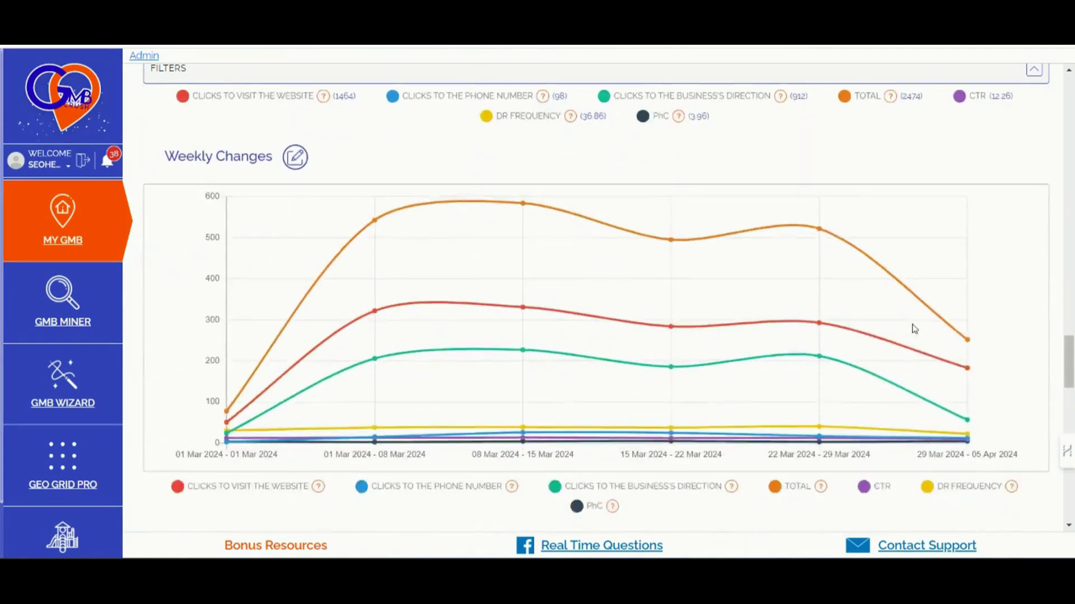
{"action": "scroll", "coordinate": [913, 327], "scroll_direction": "down", "scroll_amount": 4}
{"action": "scroll", "coordinate": [914, 329], "scroll_direction": "down", "scroll_amount": 4}
{"action": "scroll", "coordinate": [913, 329], "scroll_direction": "down", "scroll_amount": 4}
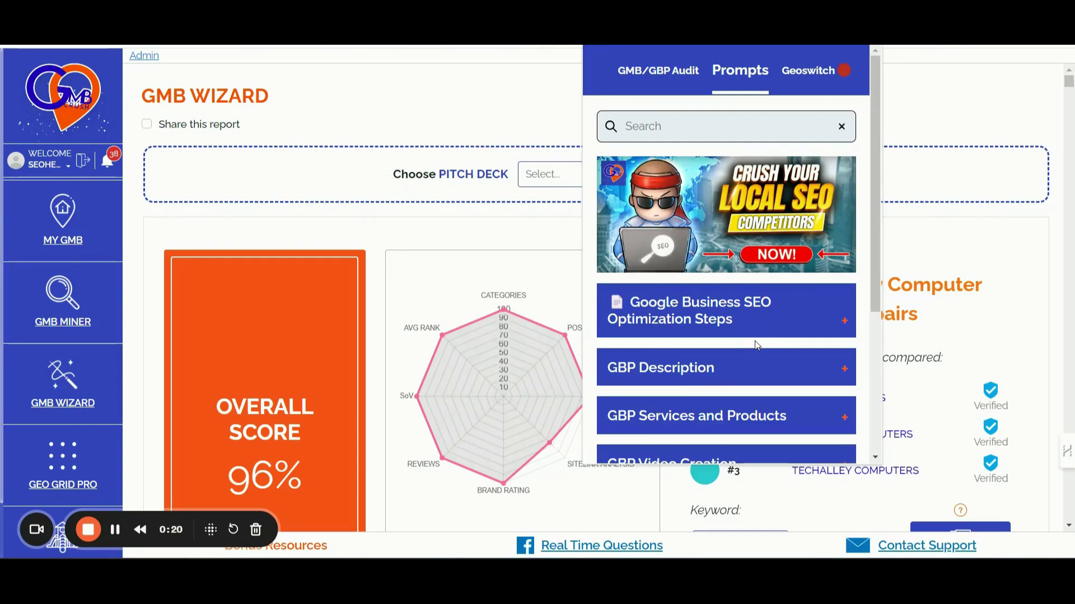
{"action": "scroll", "coordinate": [755, 341], "scroll_direction": "down", "scroll_amount": 1}
{"action": "scroll", "coordinate": [754, 342], "scroll_direction": "down", "scroll_amount": 1}
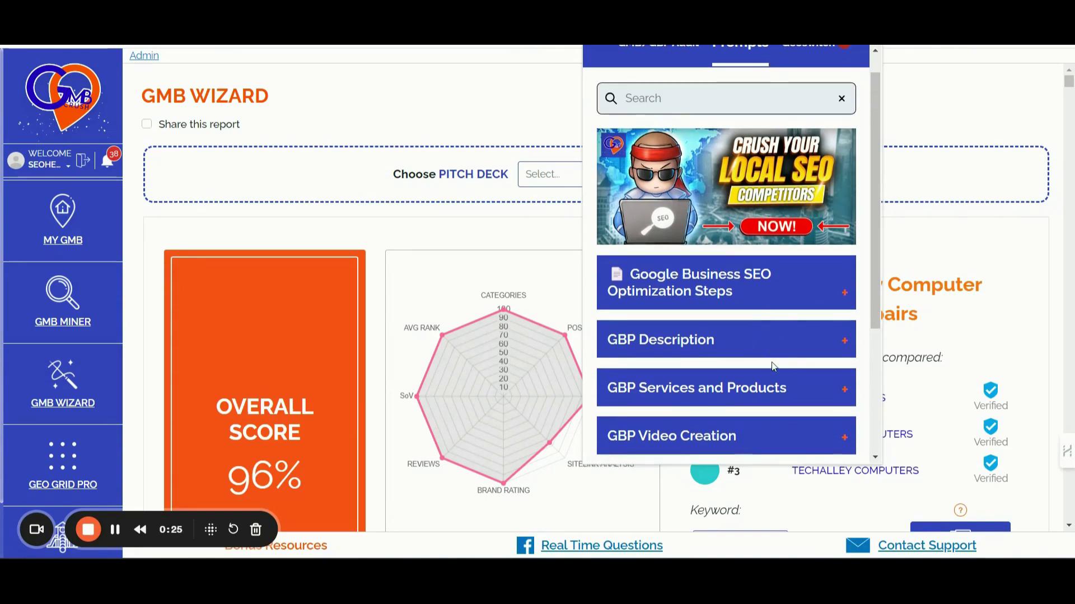
{"action": "scroll", "coordinate": [775, 361], "scroll_direction": "down", "scroll_amount": 2}
{"action": "scroll", "coordinate": [775, 360], "scroll_direction": "down", "scroll_amount": 2}
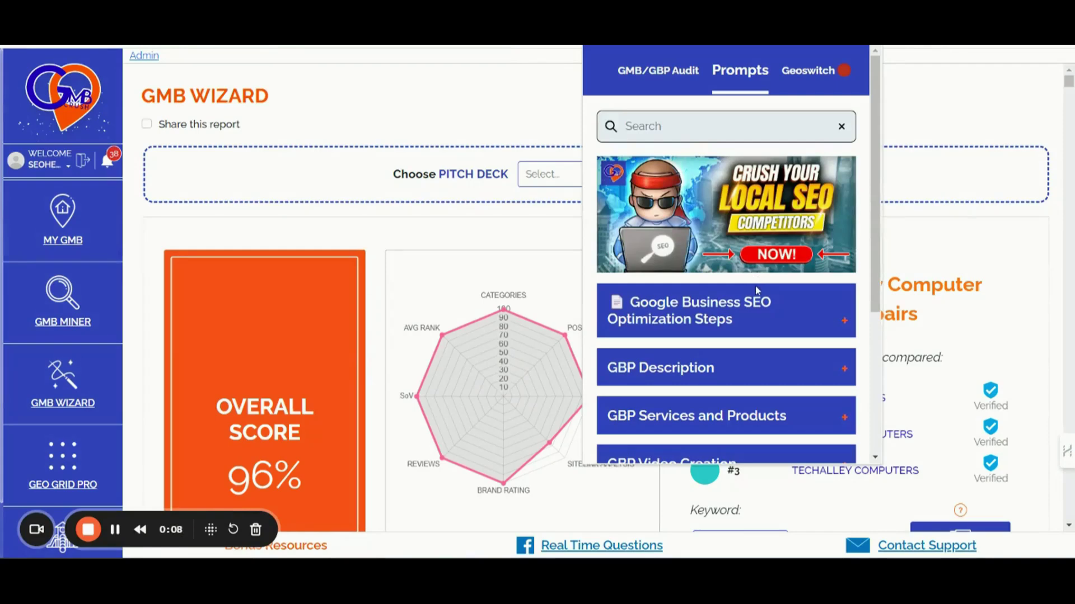
{"action": "scroll", "coordinate": [760, 286], "scroll_direction": "down", "scroll_amount": 4}
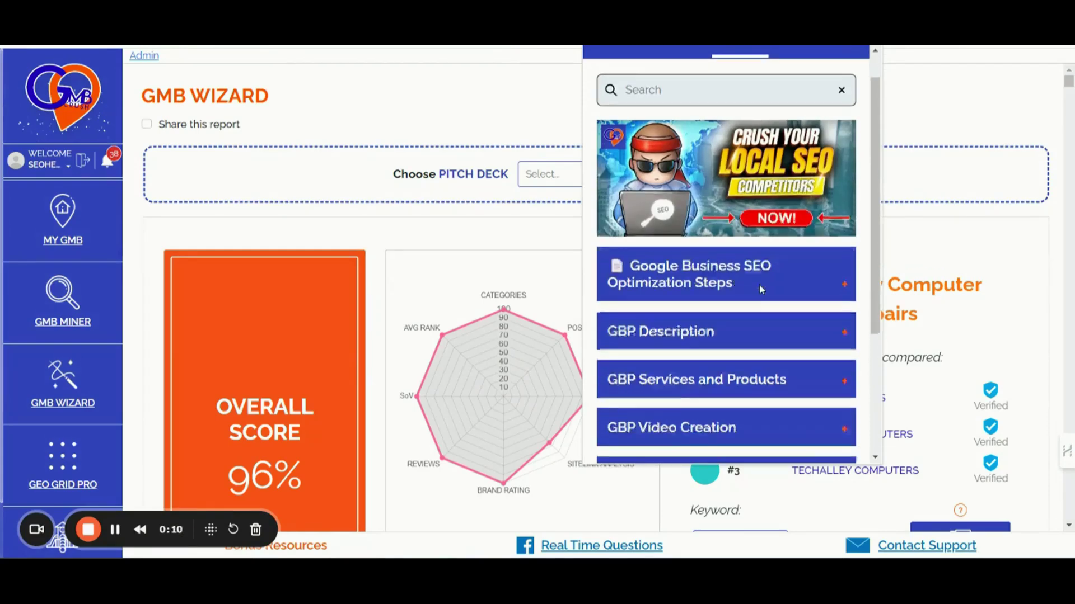
{"action": "scroll", "coordinate": [760, 288], "scroll_direction": "down", "scroll_amount": 3}
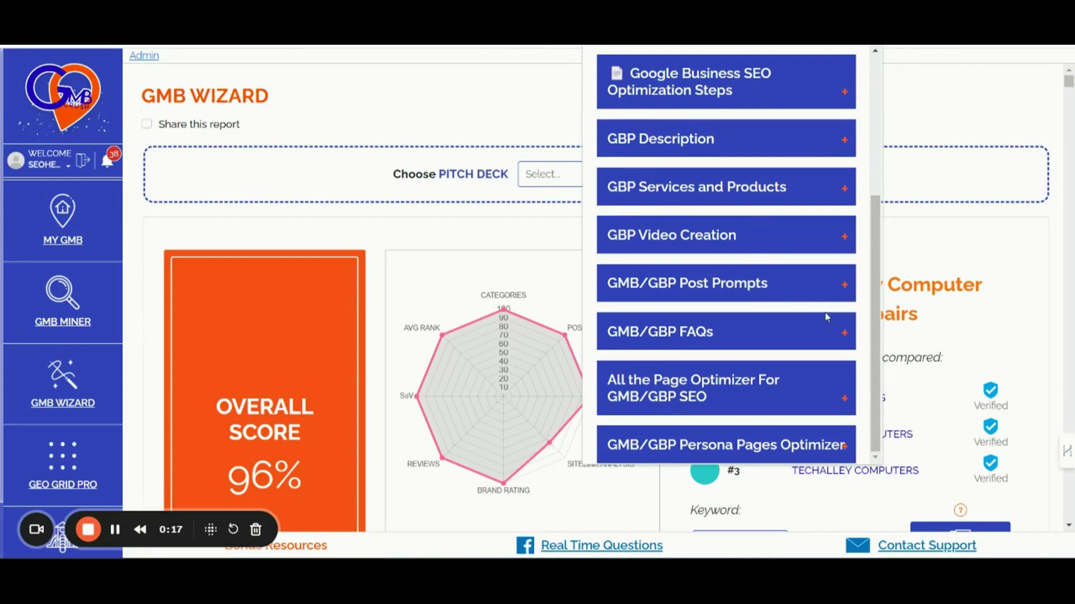
Step: Expand the GMB/GBP FAQs and Post Prompts groups and open Primary Cat. Google Posts (1/13)
{"action": "left_click", "coordinate": [844, 332]}
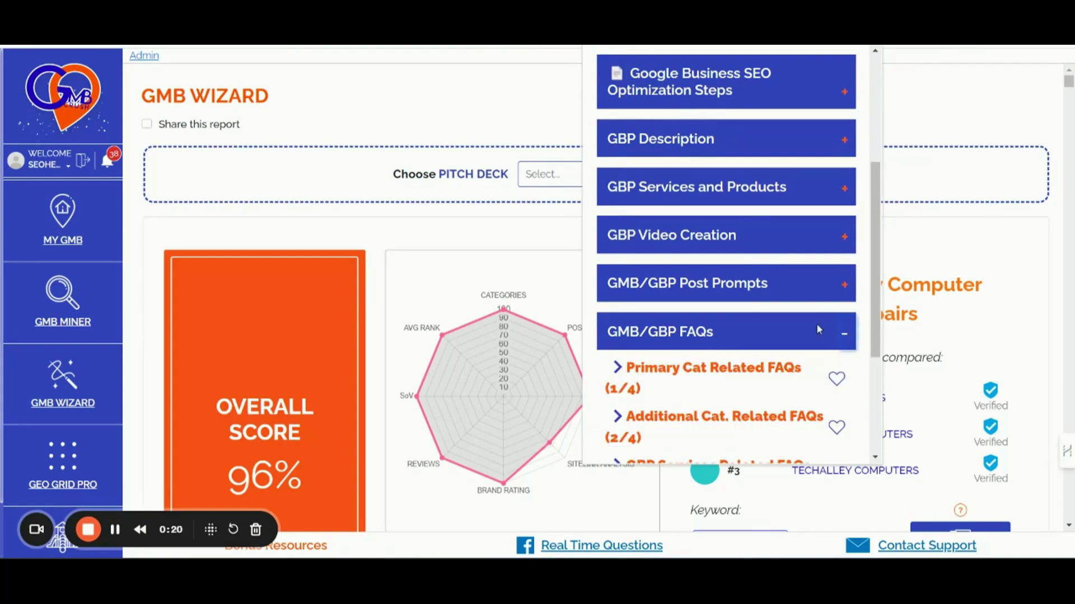
{"action": "left_click", "coordinate": [844, 284]}
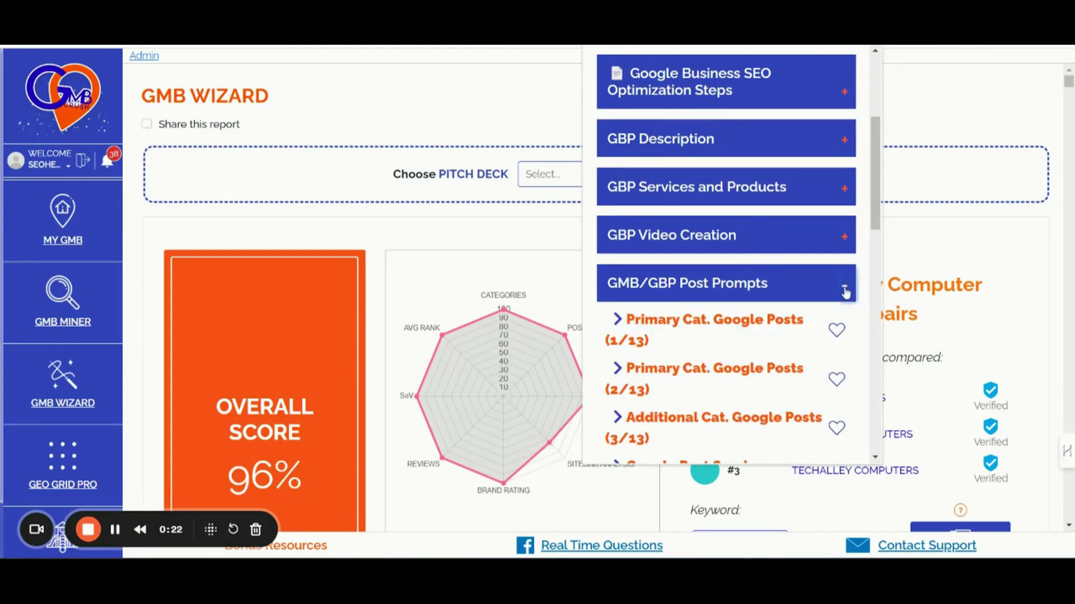
{"action": "left_click", "coordinate": [763, 323]}
{"action": "scroll", "coordinate": [778, 261], "scroll_direction": "down", "scroll_amount": 5}
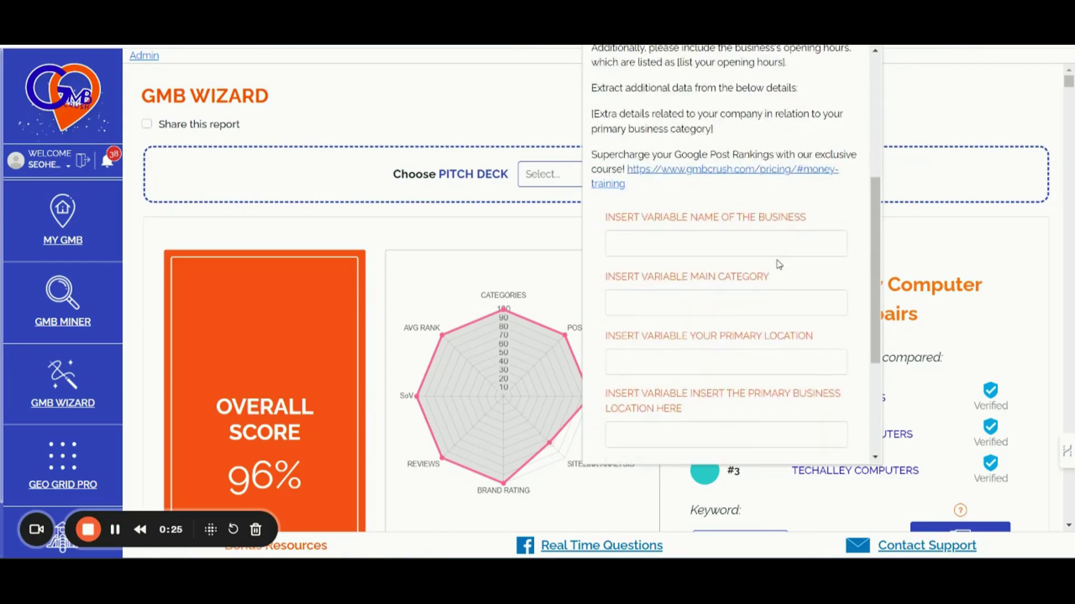
{"action": "scroll", "coordinate": [778, 260], "scroll_direction": "down", "scroll_amount": 2}
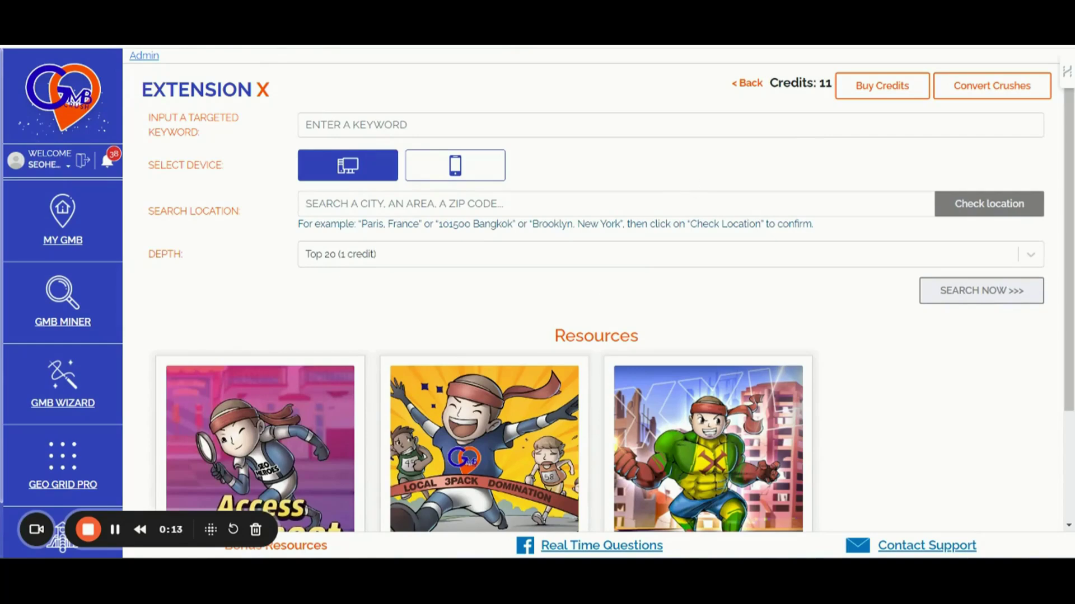
{"action": "scroll", "coordinate": [778, 219], "scroll_direction": "down", "scroll_amount": 2}
{"action": "scroll", "coordinate": [778, 220], "scroll_direction": "down", "scroll_amount": 1}
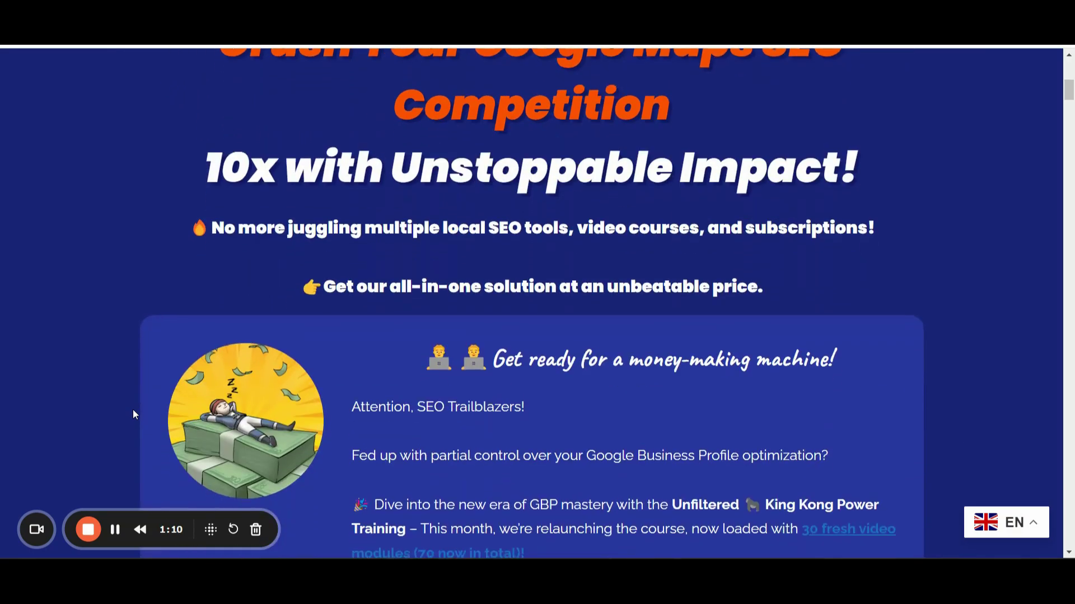
{"action": "scroll", "coordinate": [132, 410], "scroll_direction": "down", "scroll_amount": 3}
{"action": "scroll", "coordinate": [133, 410], "scroll_direction": "down", "scroll_amount": 3}
{"action": "scroll", "coordinate": [132, 409], "scroll_direction": "down", "scroll_amount": 3}
{"action": "scroll", "coordinate": [134, 409], "scroll_direction": "down", "scroll_amount": 3}
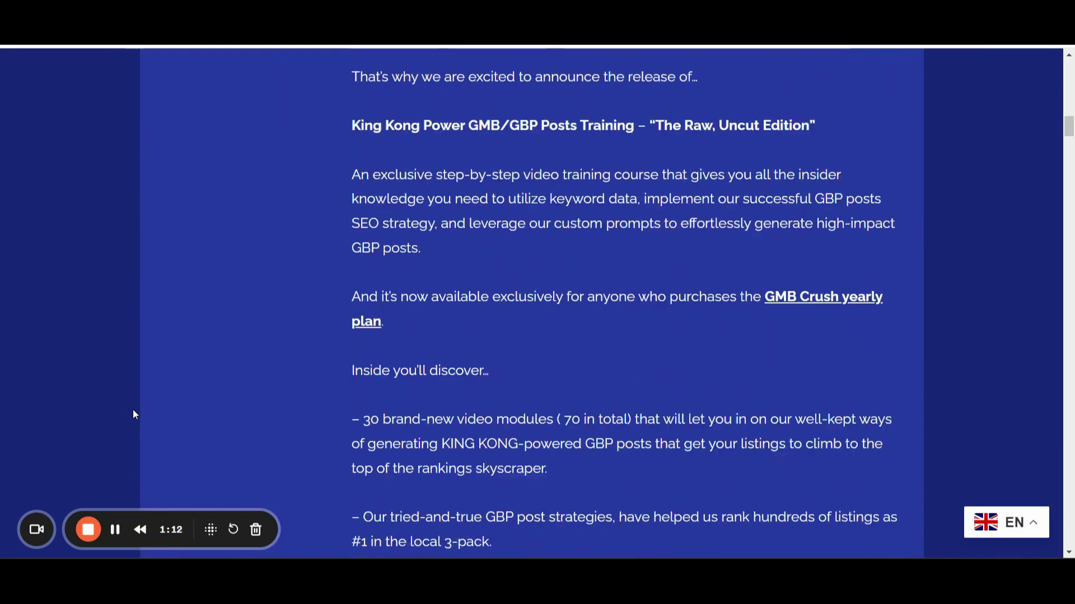
{"action": "scroll", "coordinate": [133, 410], "scroll_direction": "down", "scroll_amount": 3}
{"action": "scroll", "coordinate": [133, 409], "scroll_direction": "down", "scroll_amount": 4}
{"action": "scroll", "coordinate": [133, 409], "scroll_direction": "down", "scroll_amount": 3}
{"action": "scroll", "coordinate": [133, 410], "scroll_direction": "down", "scroll_amount": 3}
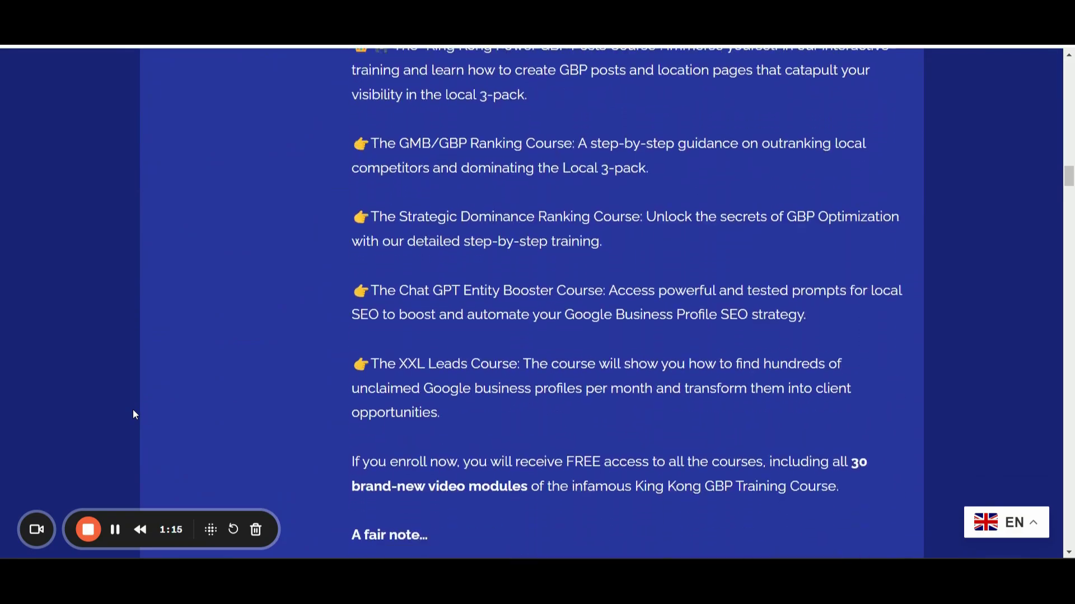
{"action": "scroll", "coordinate": [133, 409], "scroll_direction": "down", "scroll_amount": 3}
{"action": "scroll", "coordinate": [132, 409], "scroll_direction": "down", "scroll_amount": 4}
{"action": "scroll", "coordinate": [134, 410], "scroll_direction": "down", "scroll_amount": 4}
{"action": "scroll", "coordinate": [133, 409], "scroll_direction": "down", "scroll_amount": 3}
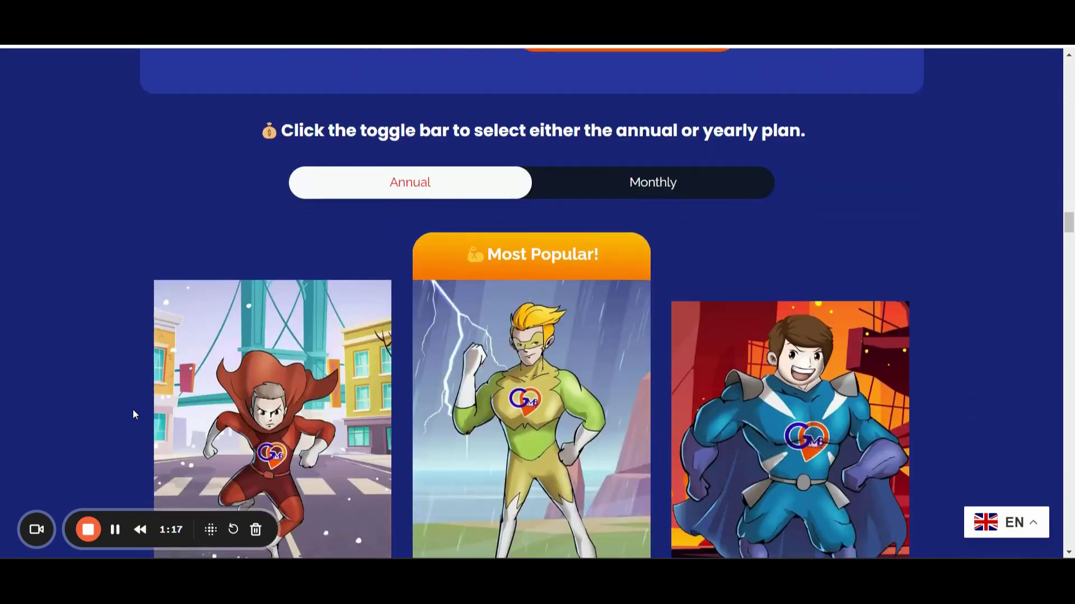
{"action": "scroll", "coordinate": [133, 409], "scroll_direction": "down", "scroll_amount": 3}
{"action": "scroll", "coordinate": [133, 409], "scroll_direction": "down", "scroll_amount": 3}
{"action": "scroll", "coordinate": [132, 409], "scroll_direction": "down", "scroll_amount": 2}
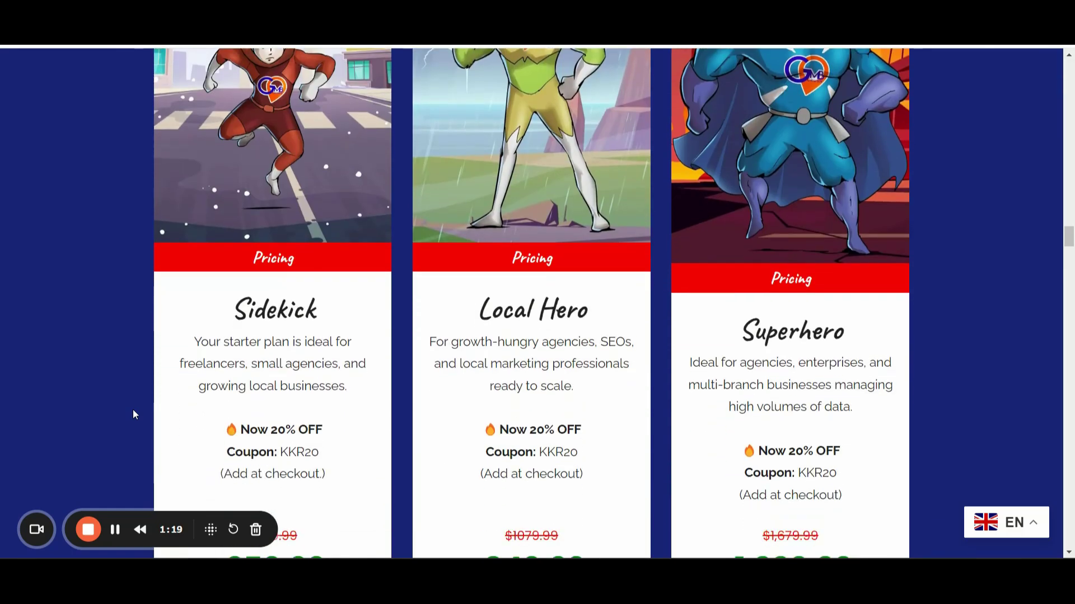
{"action": "scroll", "coordinate": [133, 409], "scroll_direction": "down", "scroll_amount": 2}
{"action": "scroll", "coordinate": [133, 409], "scroll_direction": "up", "scroll_amount": 1}
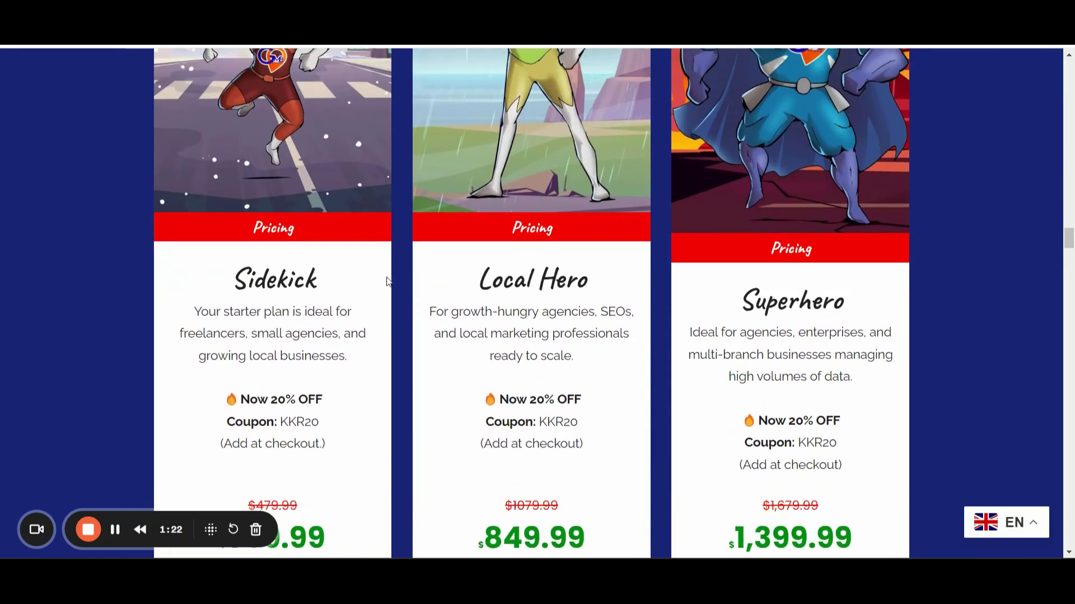
{"action": "scroll", "coordinate": [367, 367], "scroll_direction": "down", "scroll_amount": 1}
{"action": "scroll", "coordinate": [367, 367], "scroll_direction": "down", "scroll_amount": 1}
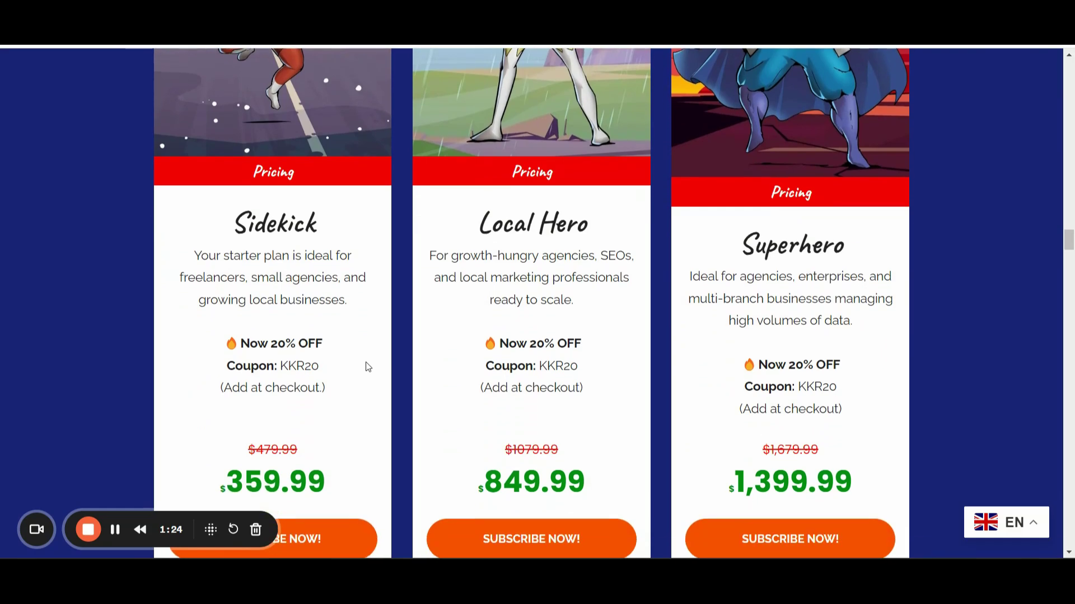